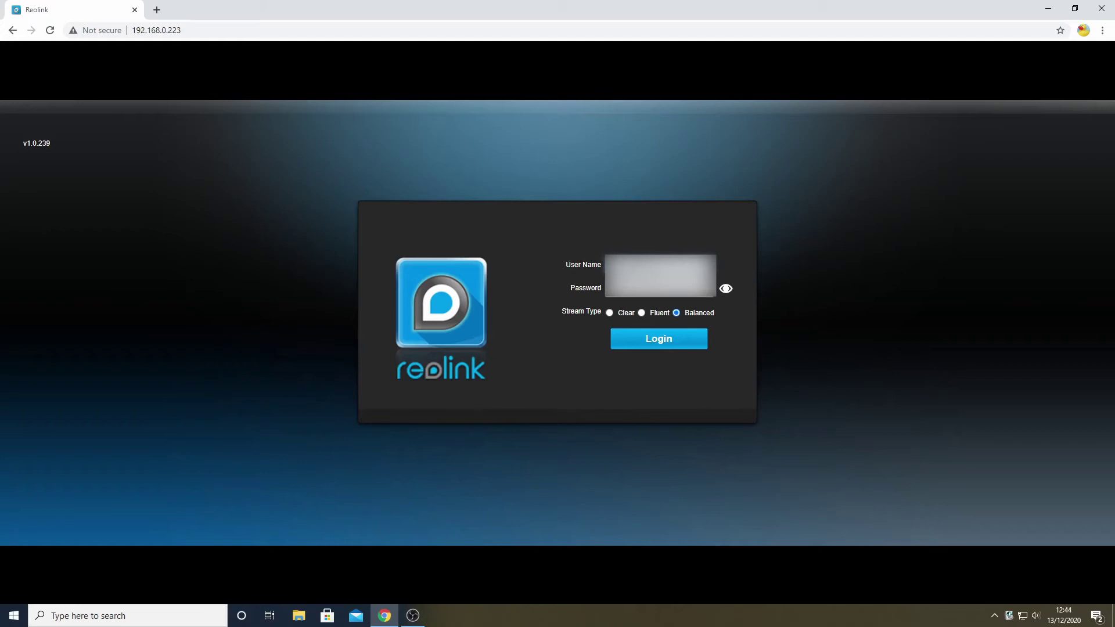
Log in to the camera's Reolink Web Client with the user name and password.
key(Return)
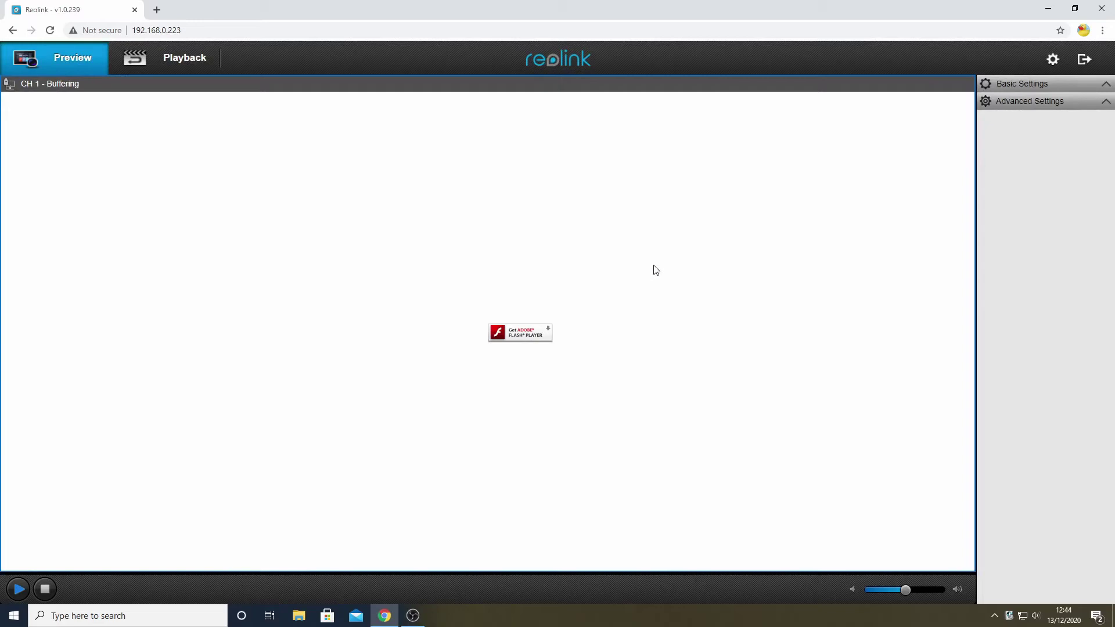
Open System > Information, showing model RLC-410-5MP and firmware v2.0.0.240_18110700.
click(1053, 61)
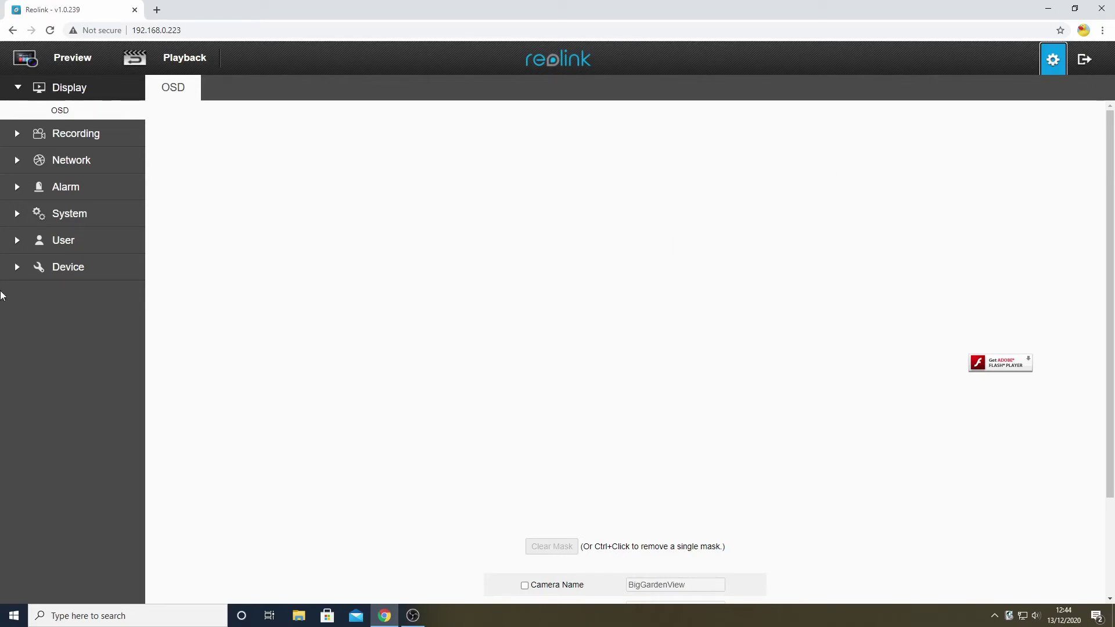
click(20, 219)
click(72, 237)
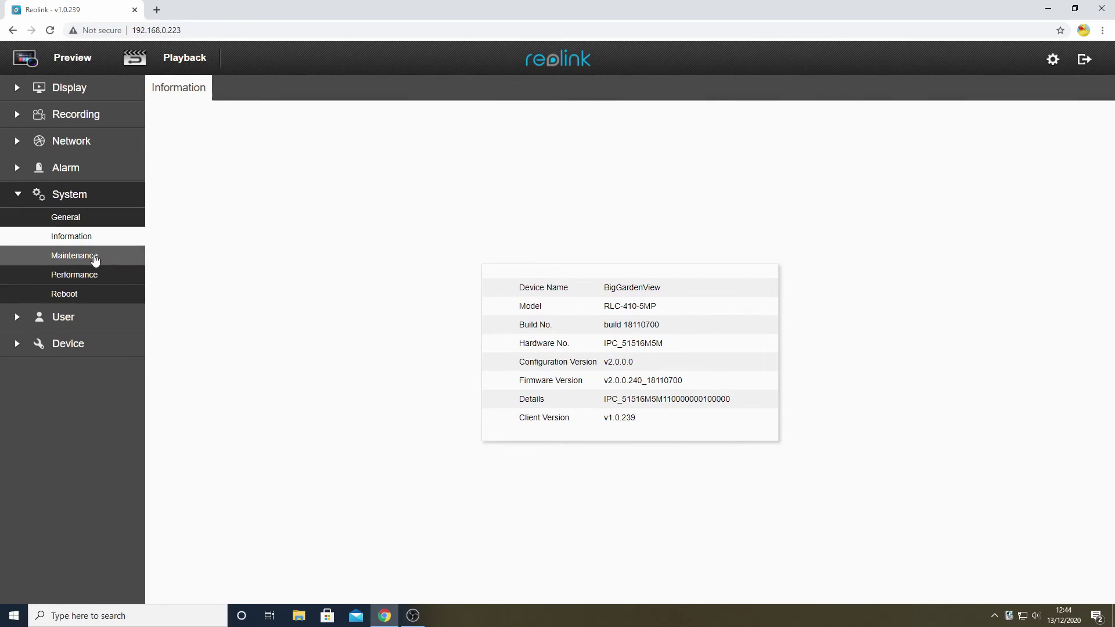
Open the camera's System > Maintenance settings page.
click(95, 261)
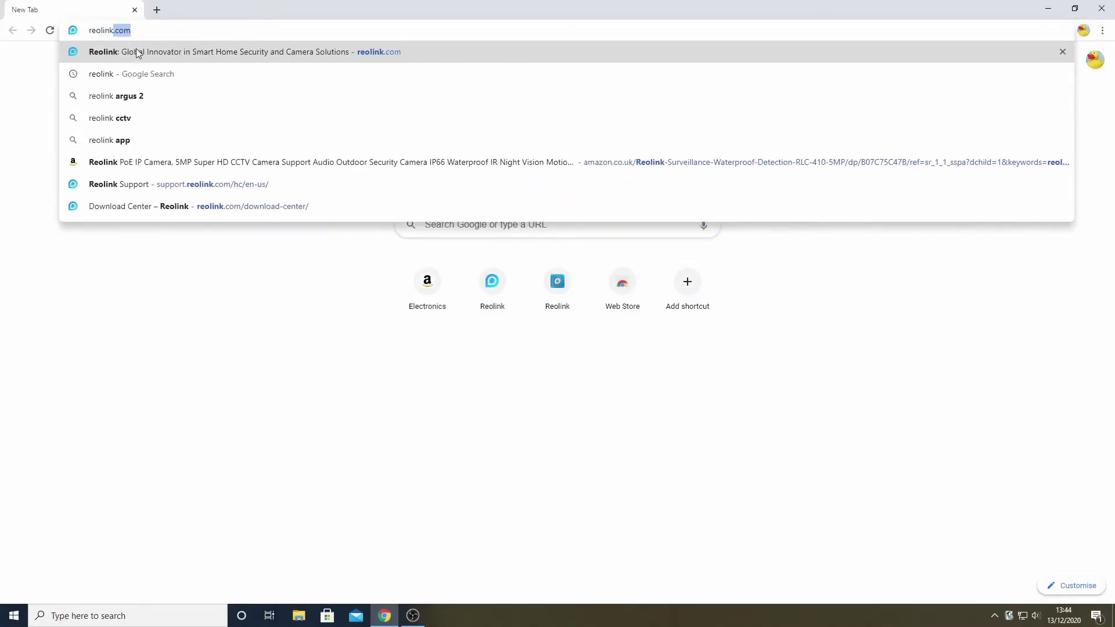
Go to reolink.com and browse the Download Center's PoE IP Cameras & NVRs listings.
click(138, 51)
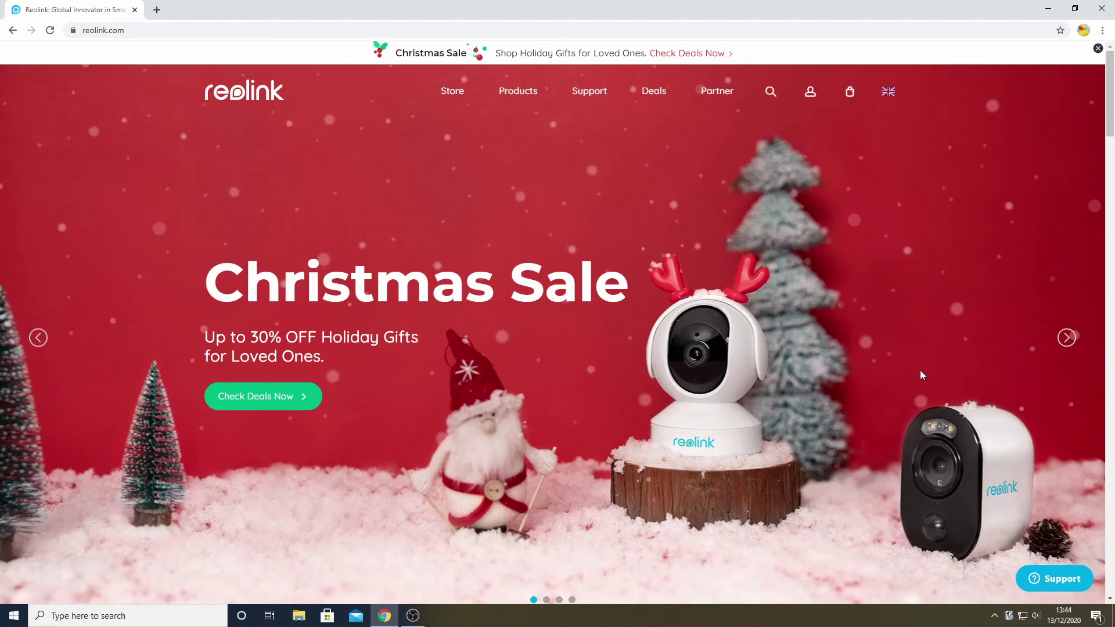
mouse_move(596, 100)
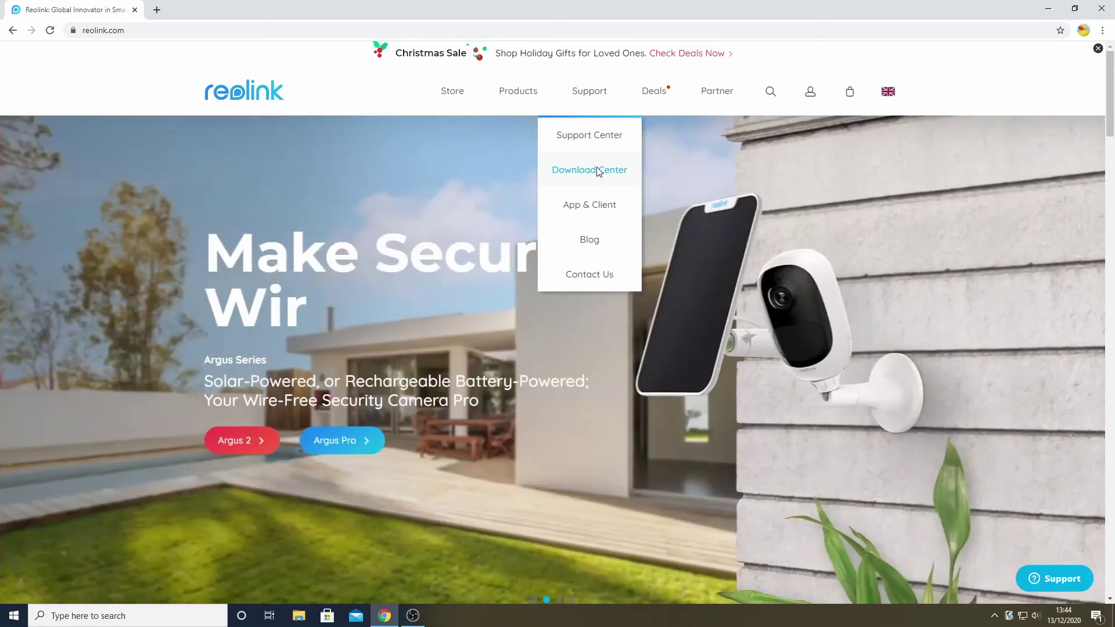
click(597, 170)
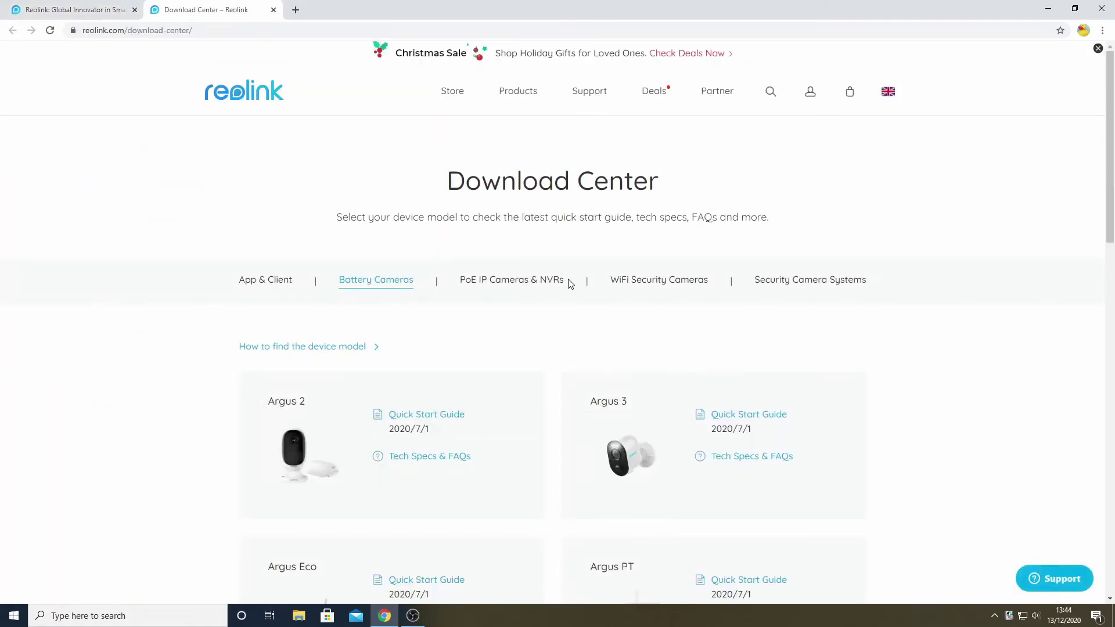
click(526, 281)
scroll(515, 299, down, 7)
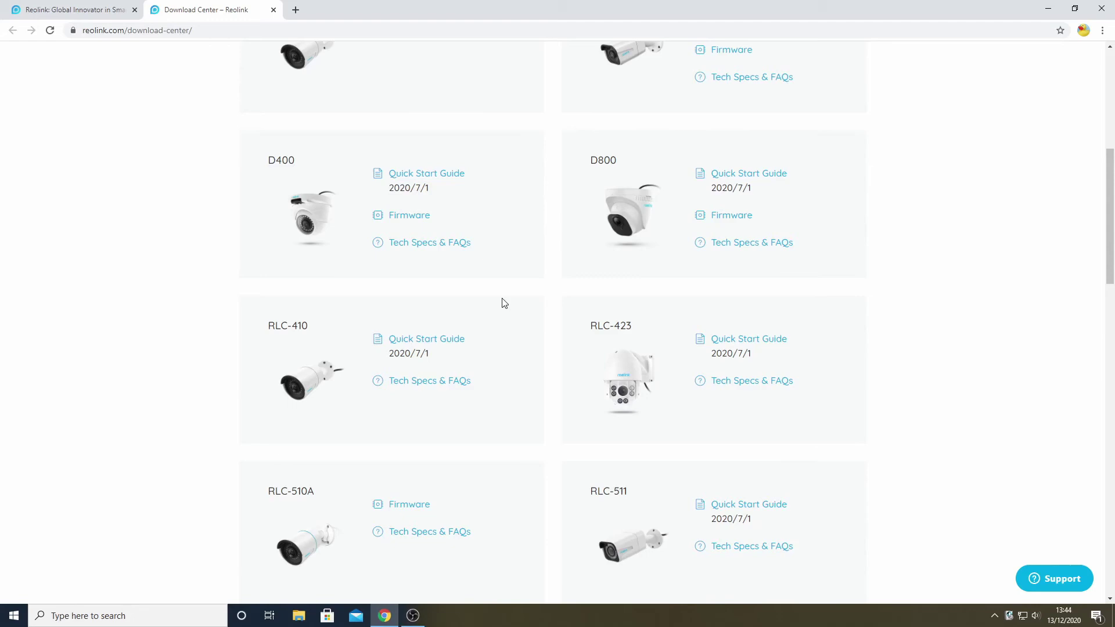
scroll(504, 303, up, 7)
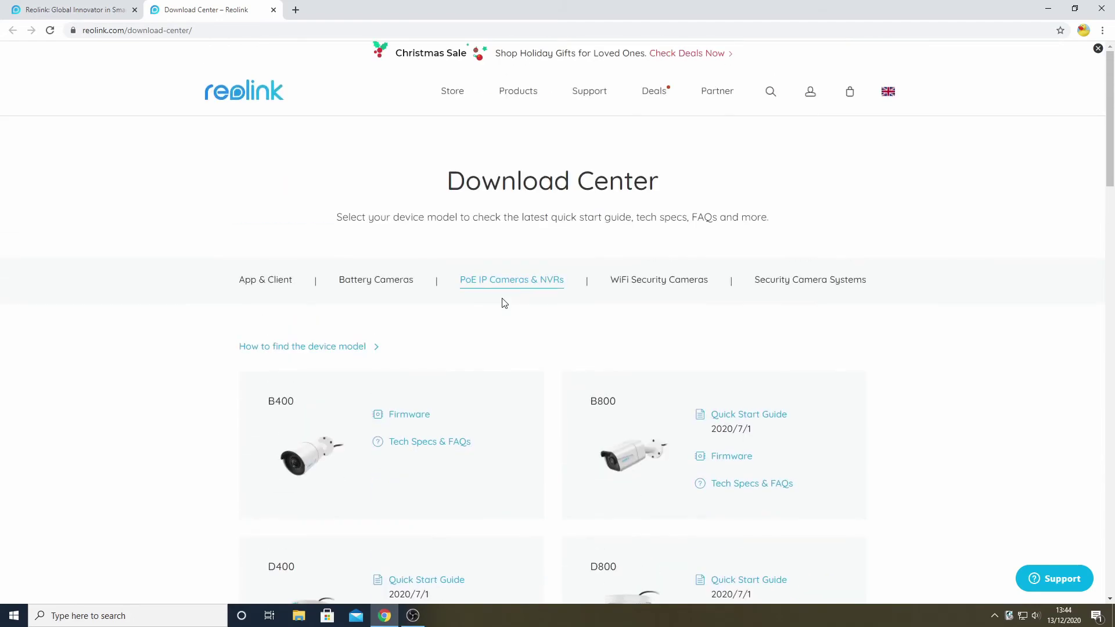
mouse_move(587, 90)
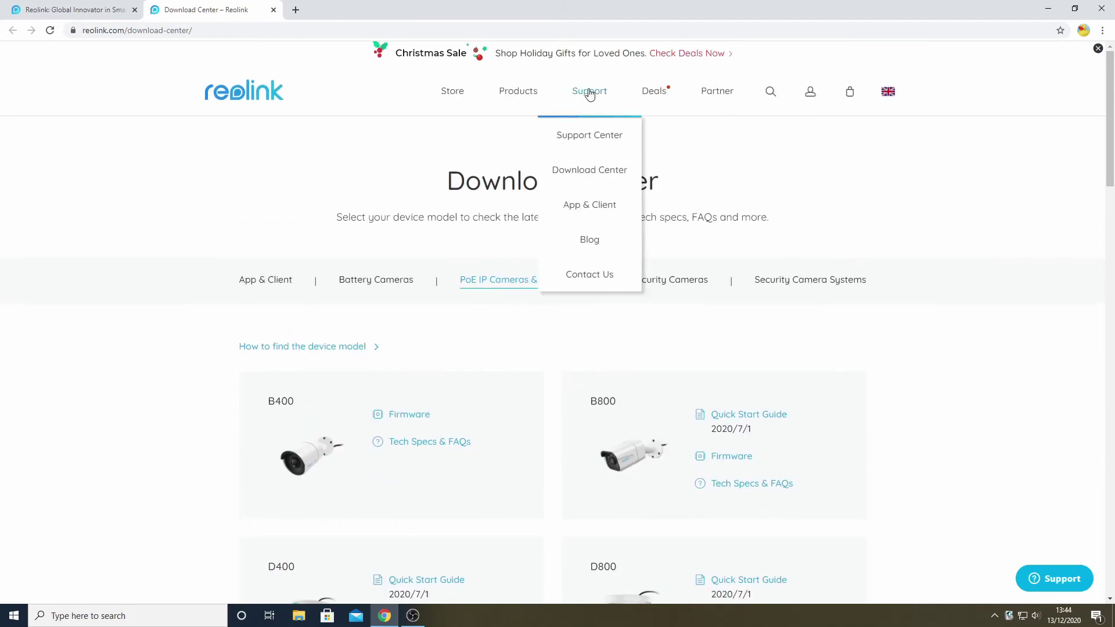
Open the Support Center's Firmware and User Manual Download category.
click(594, 136)
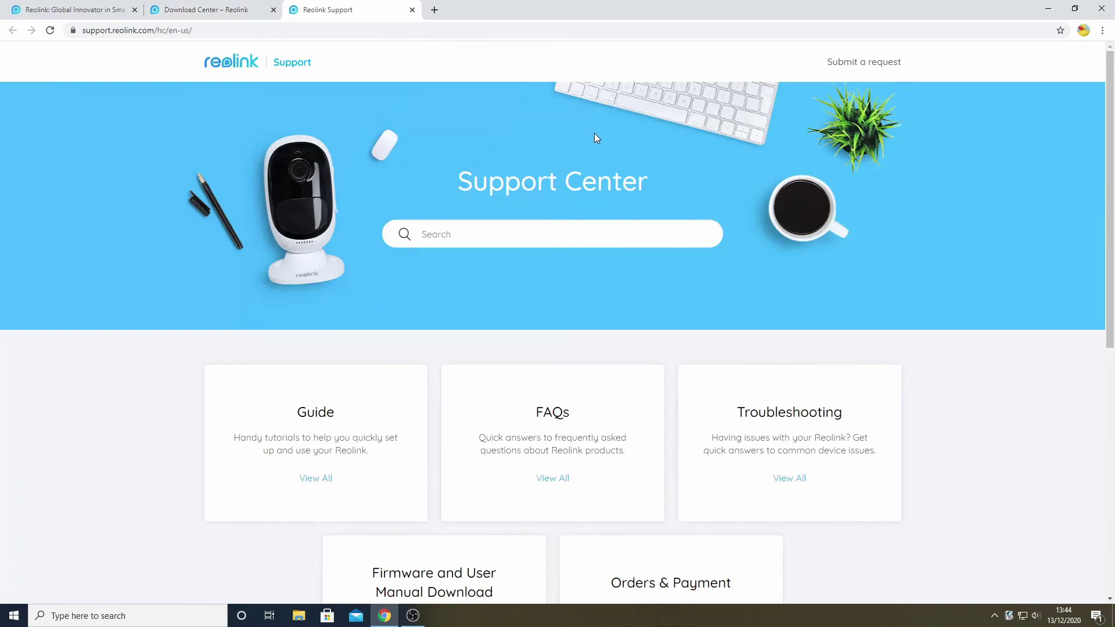
scroll(437, 340, down, 5)
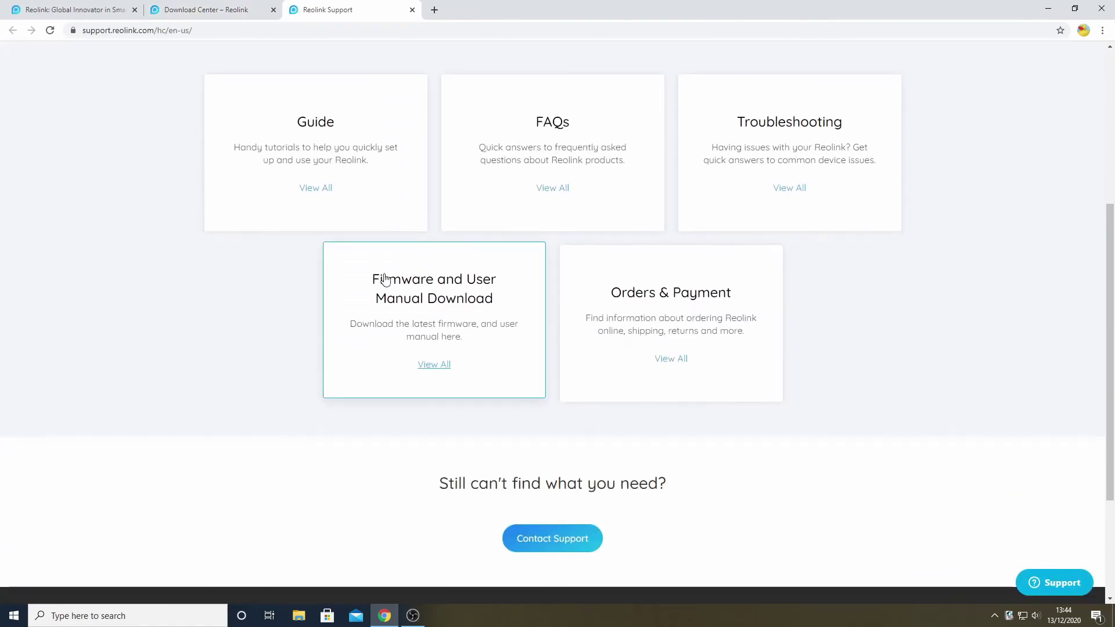
click(433, 287)
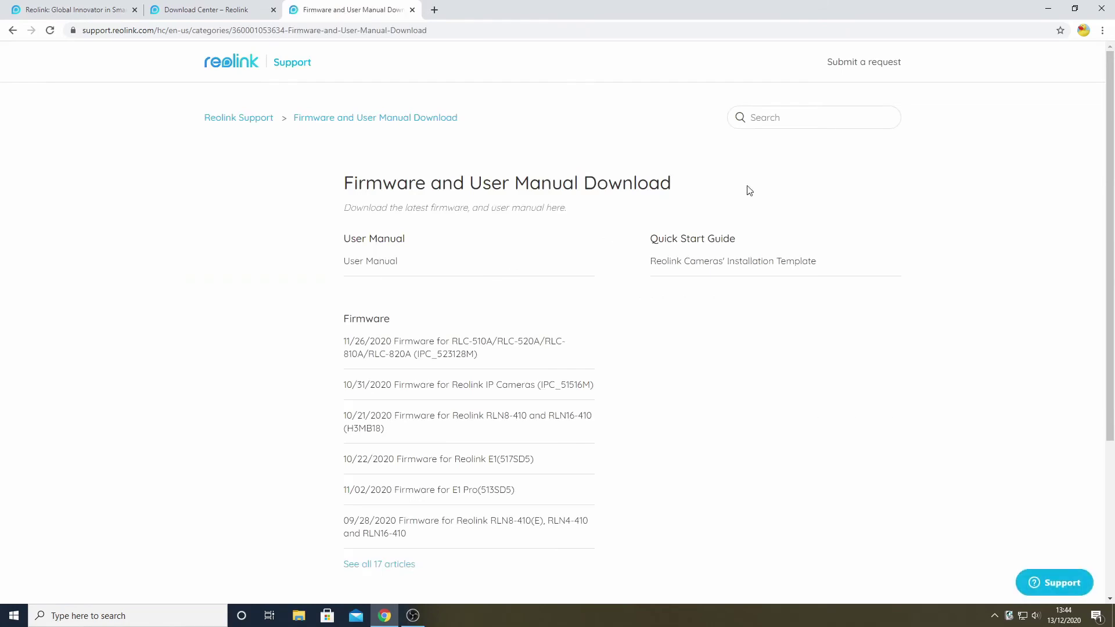
Search the support articles for 51516M.
click(770, 123)
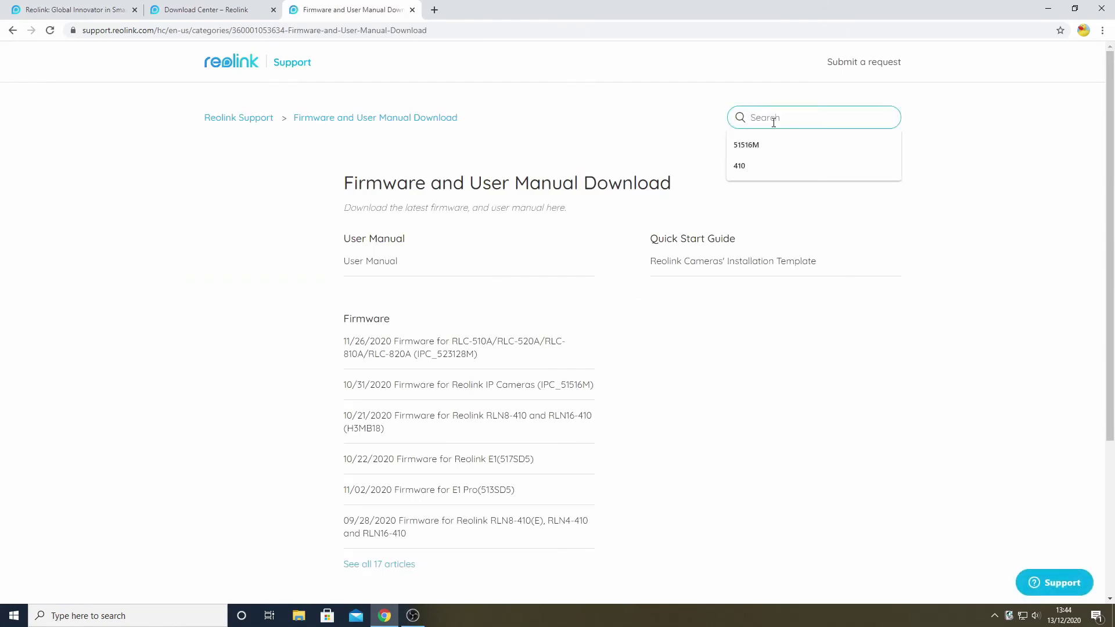
text(5)
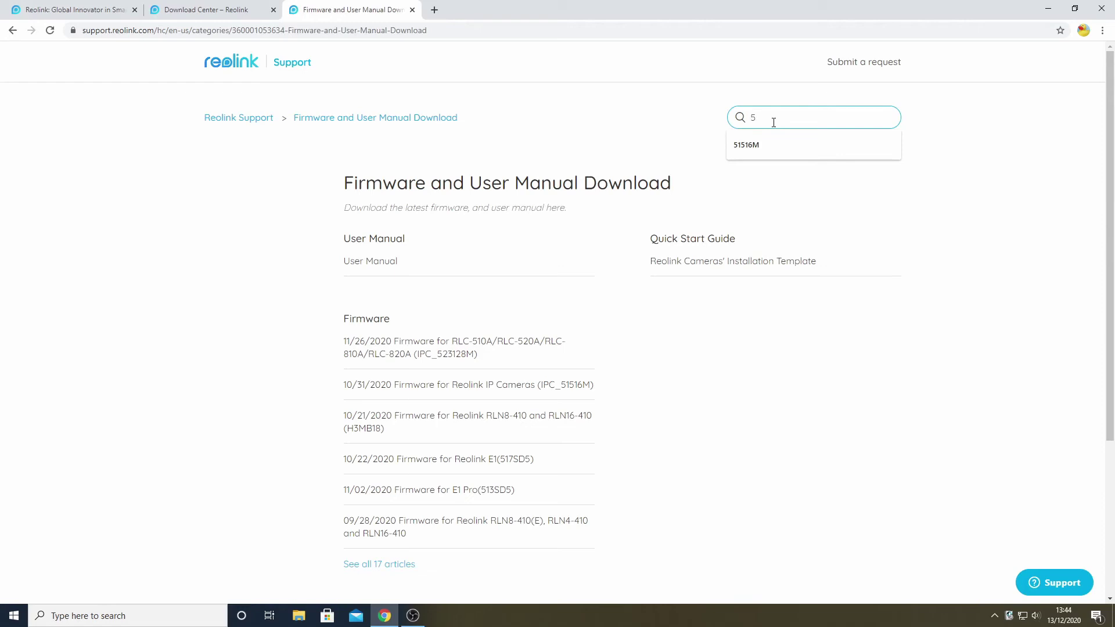
text(1516M)
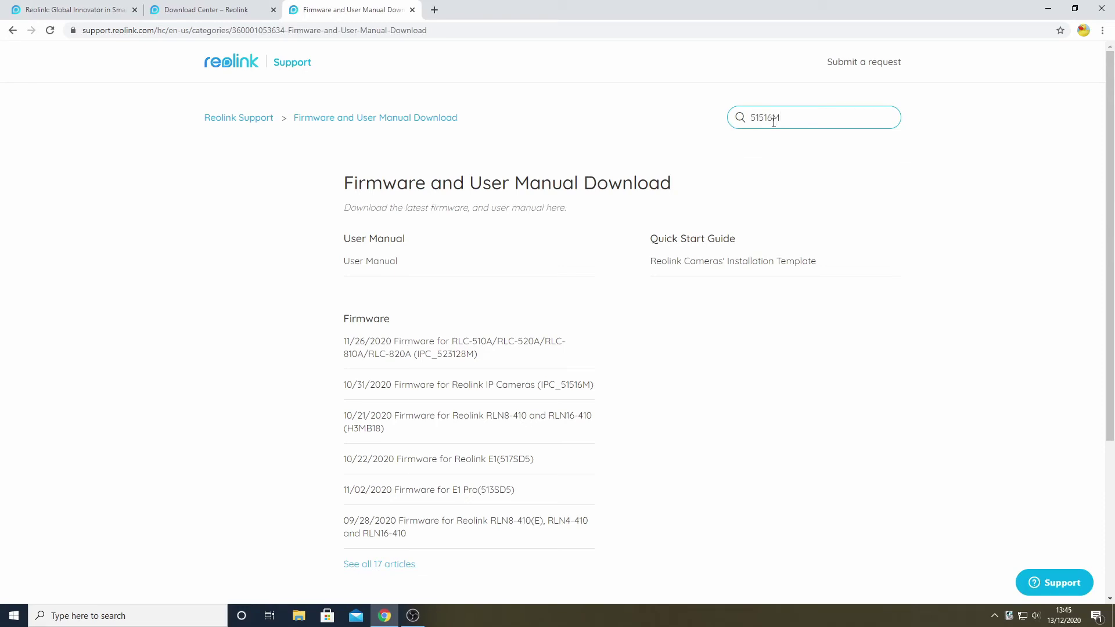
key(Return)
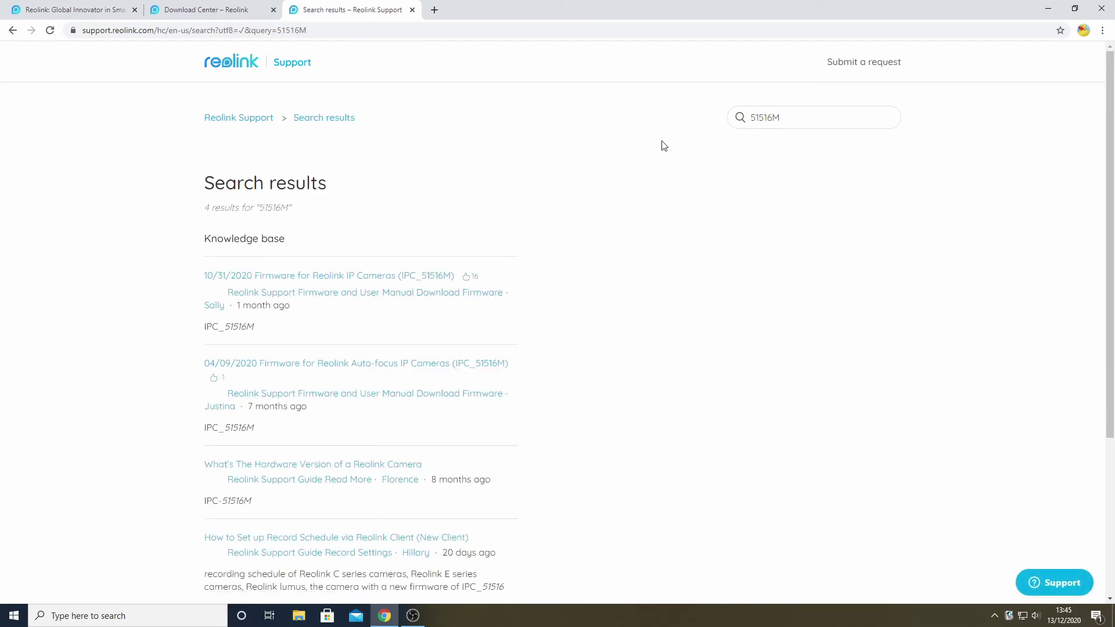
Download the RLC-410-5MP firmware 20103100 from the 10/31/2020 article and show it in Downloads.
click(348, 281)
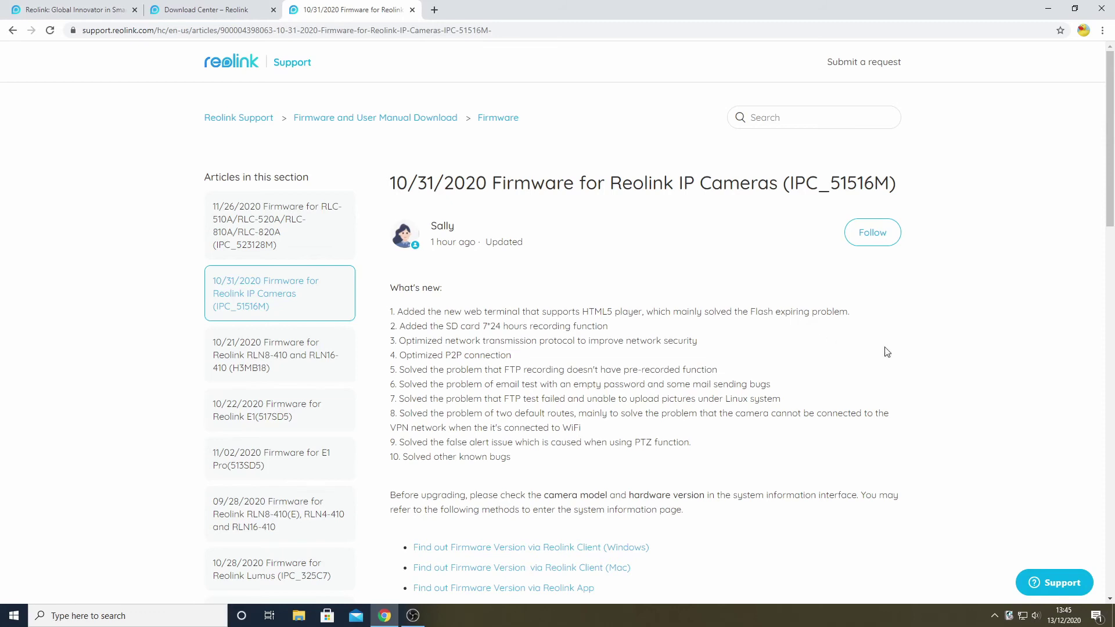
scroll(947, 364, down, 2)
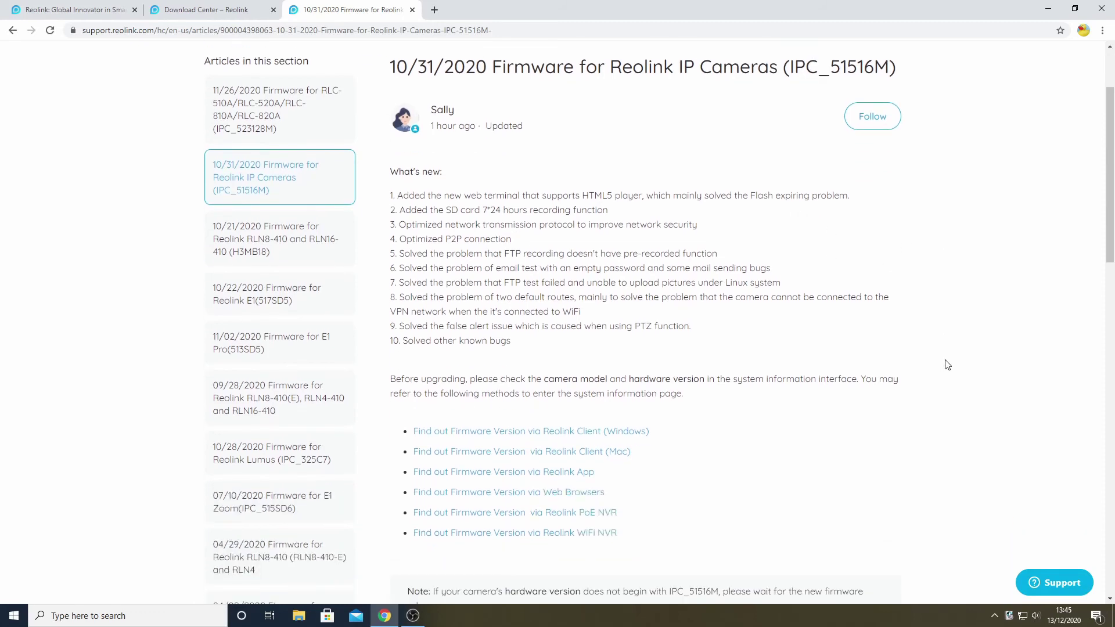
scroll(947, 364, down, 9)
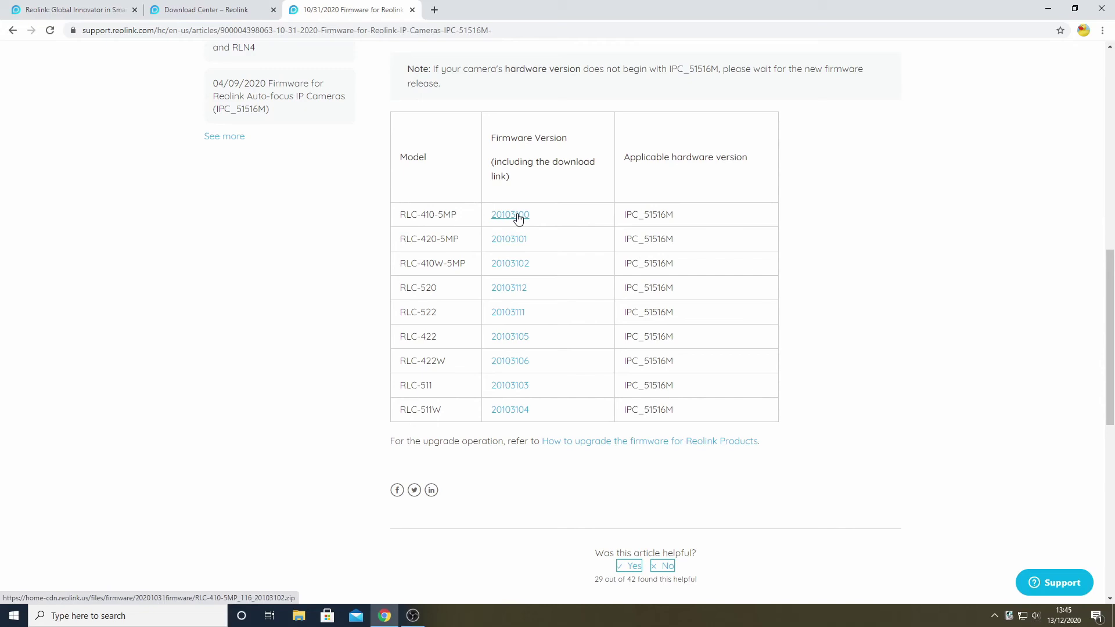
click(519, 219)
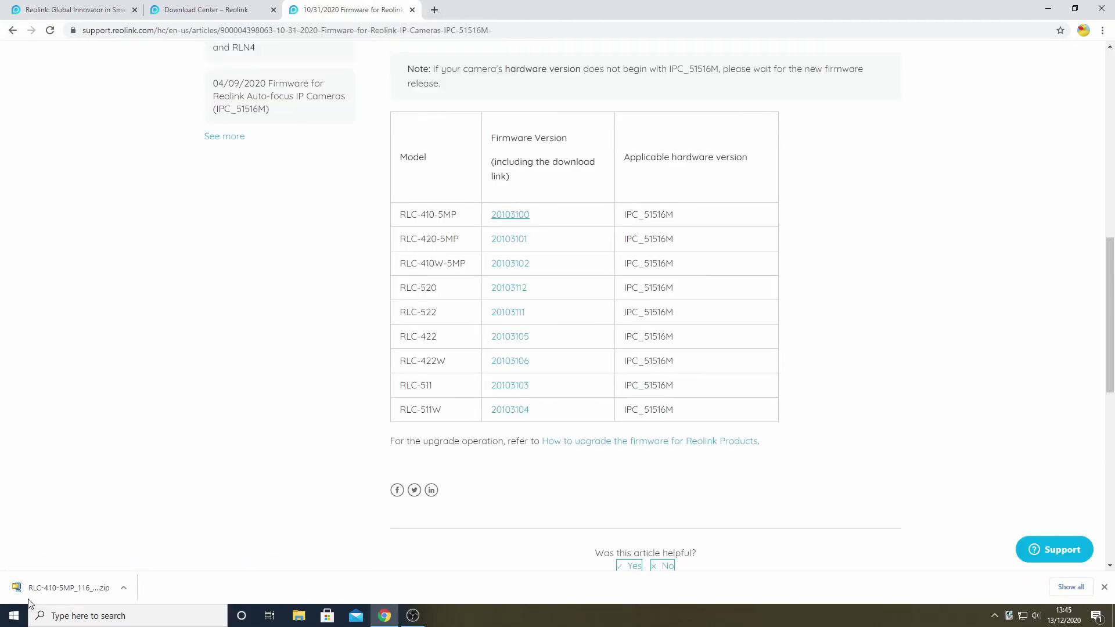
click(123, 588)
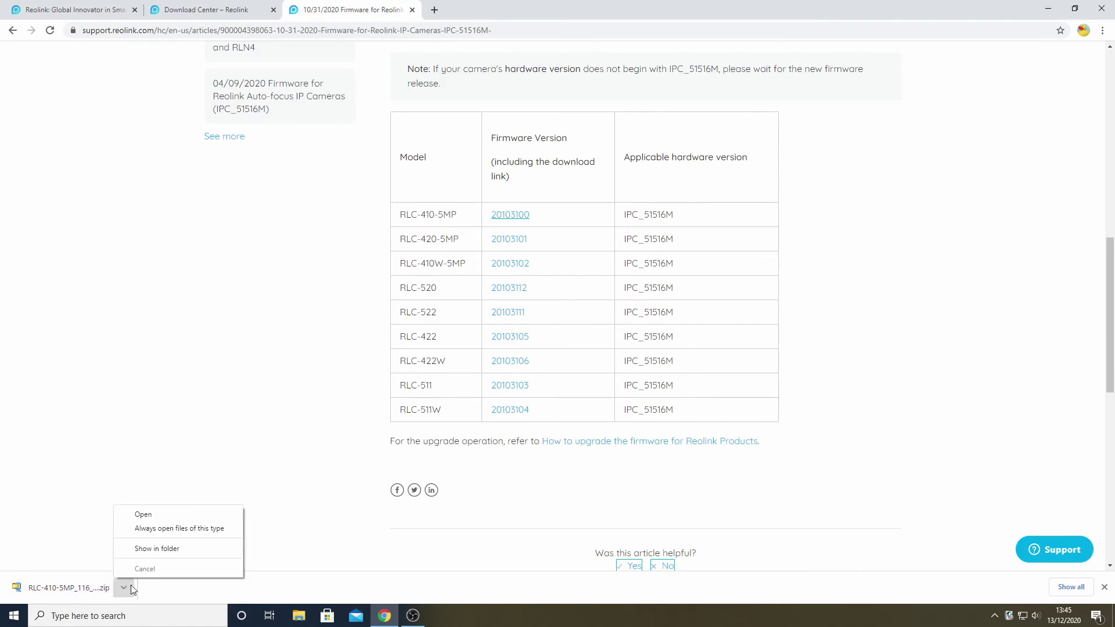
click(161, 548)
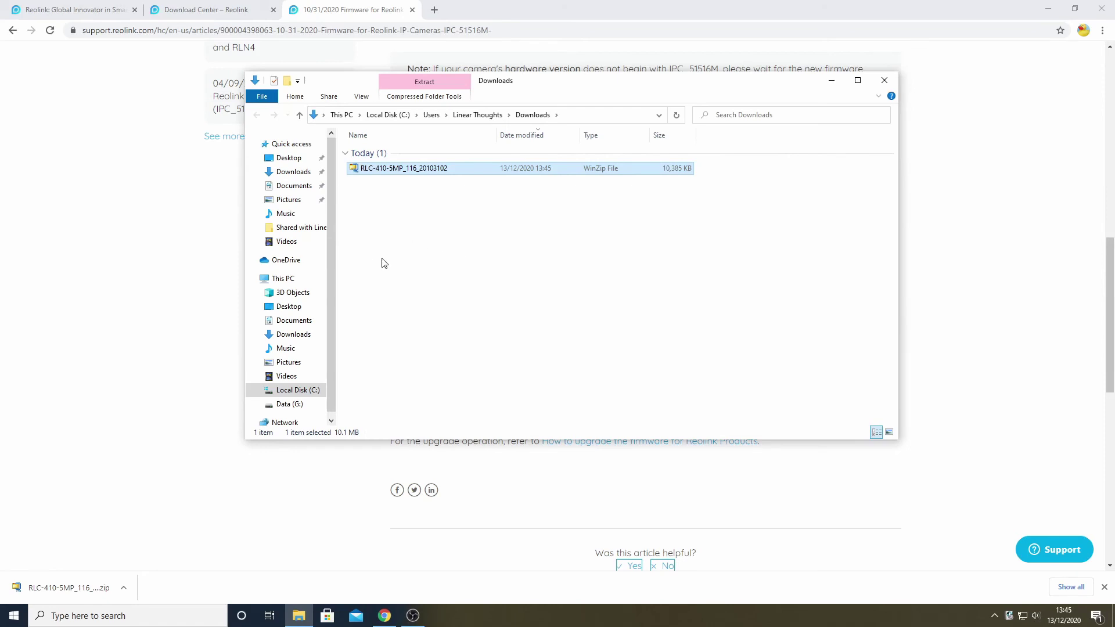
Browse the firmware zip in Windows Explorer and open its Reolink firmware upgrade guide PDF.
right_click(407, 170)
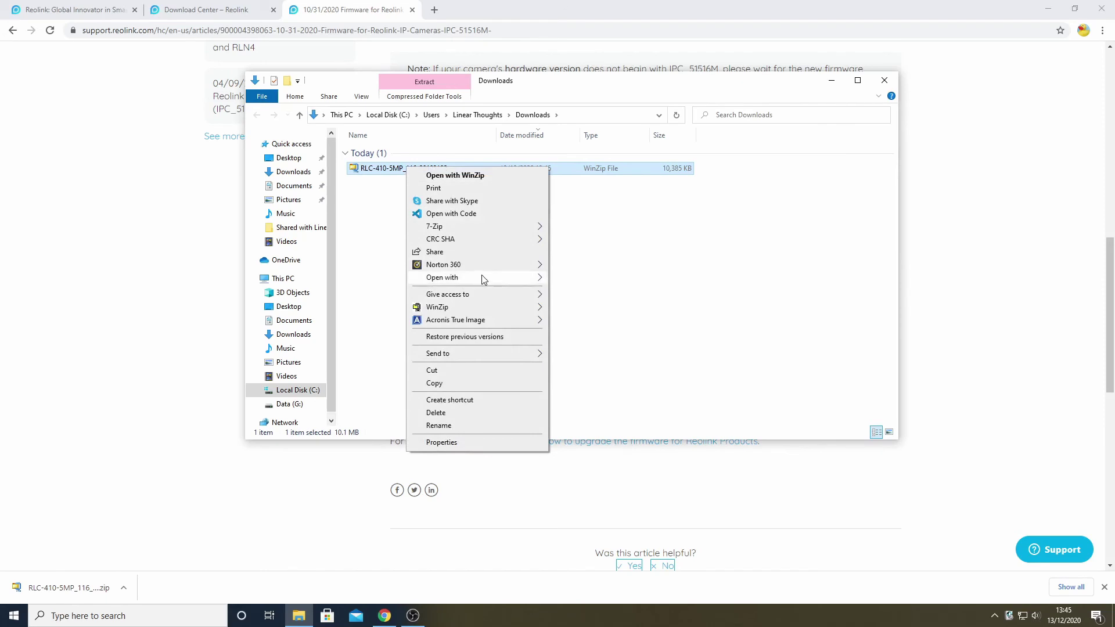
mouse_move(482, 278)
click(594, 292)
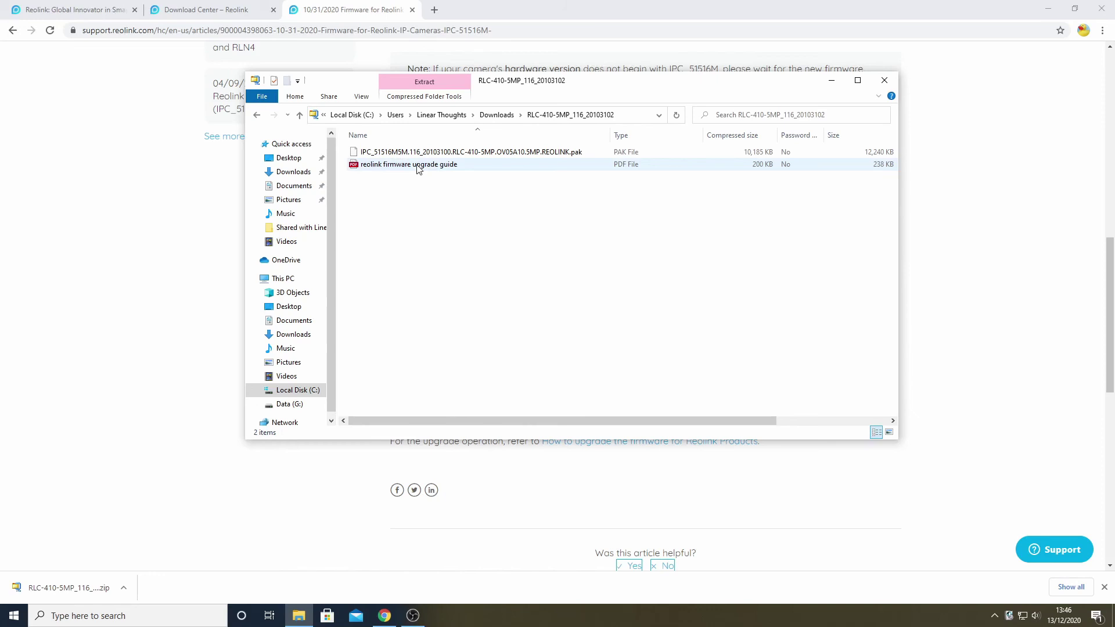
right_click(417, 169)
click(446, 174)
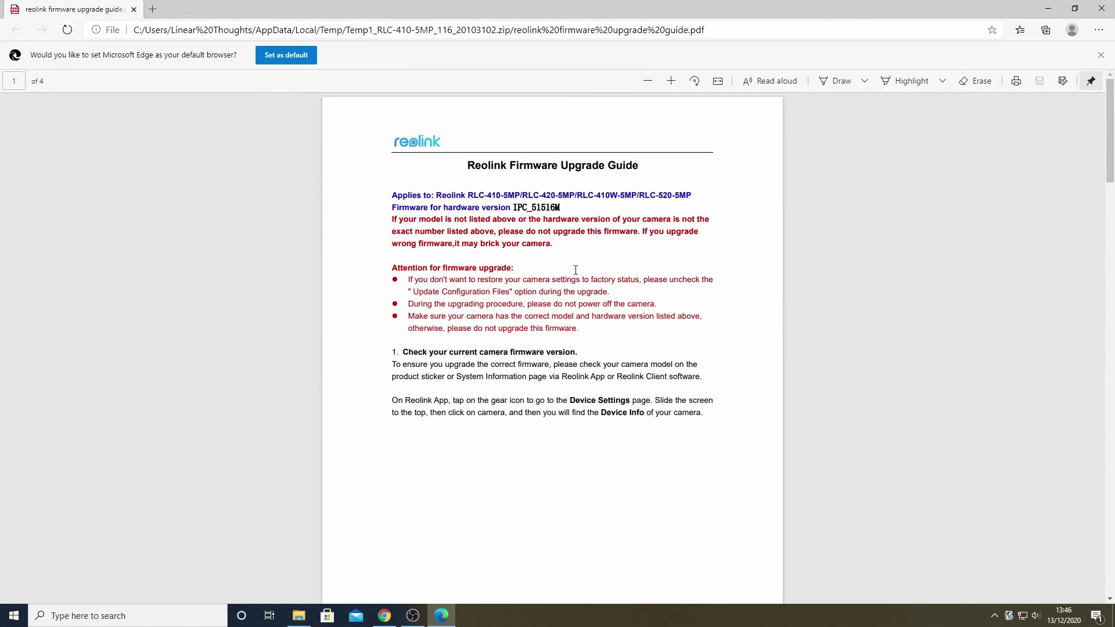
Scroll through the Reolink Firmware Upgrade Guide PDF in Edge.
scroll(575, 272, up, 1)
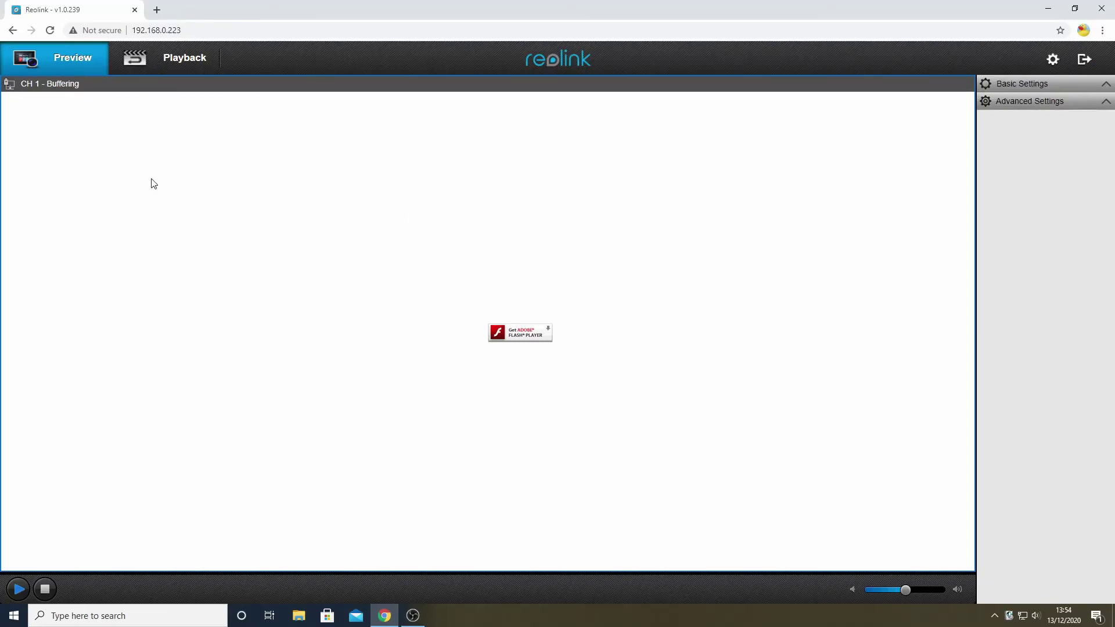
Load the Desktop's RLC-410-5MP .pak firmware into the Maintenance page's local upgrade field.
click(1053, 60)
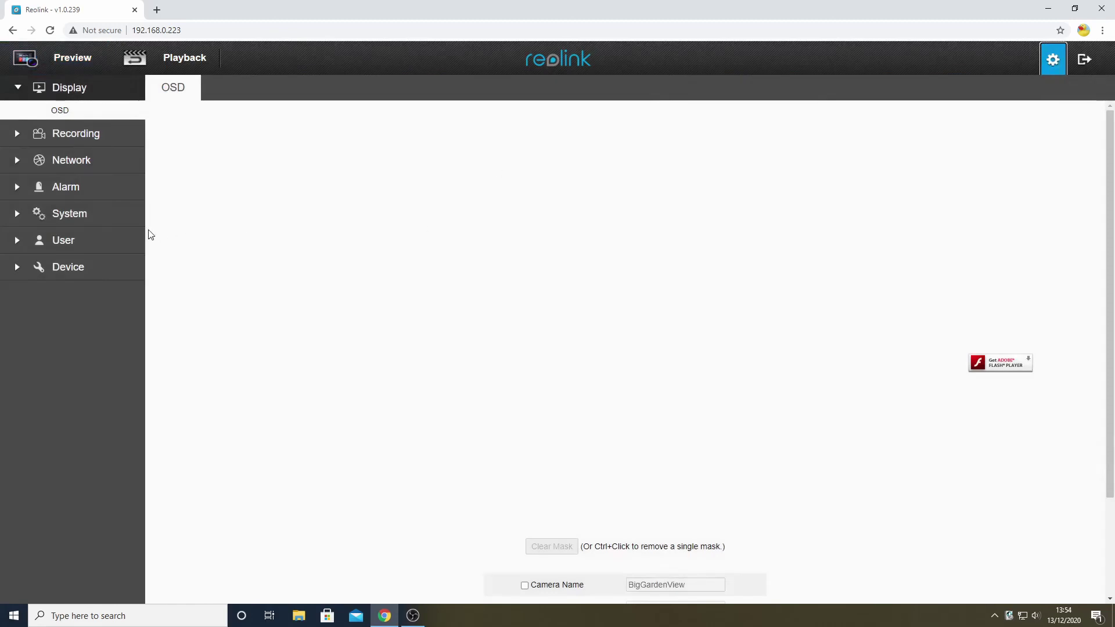
click(19, 217)
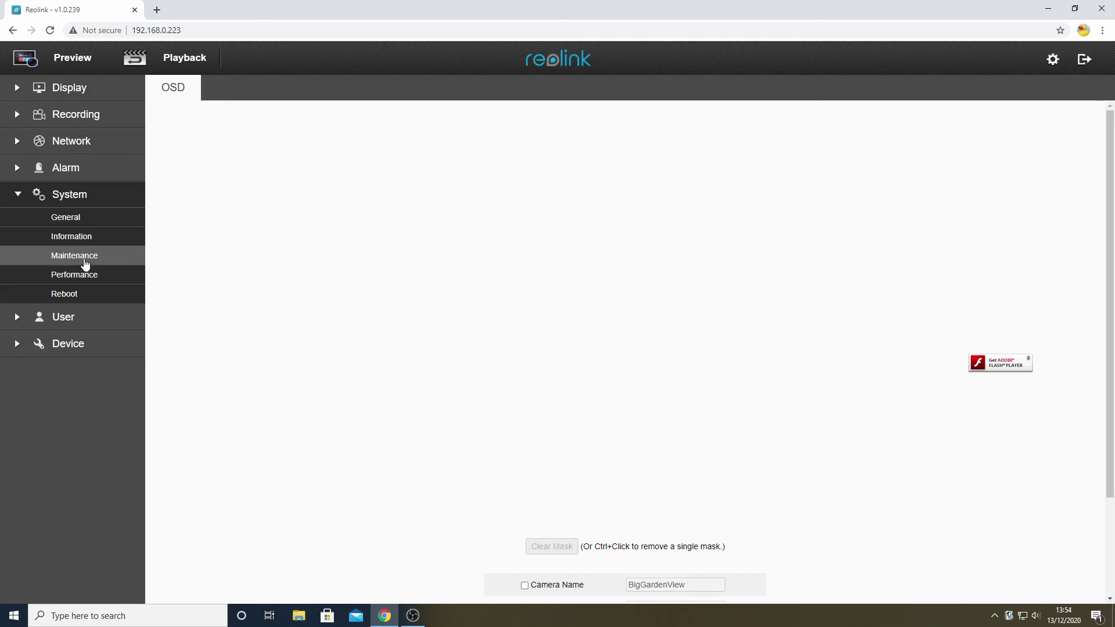
click(85, 264)
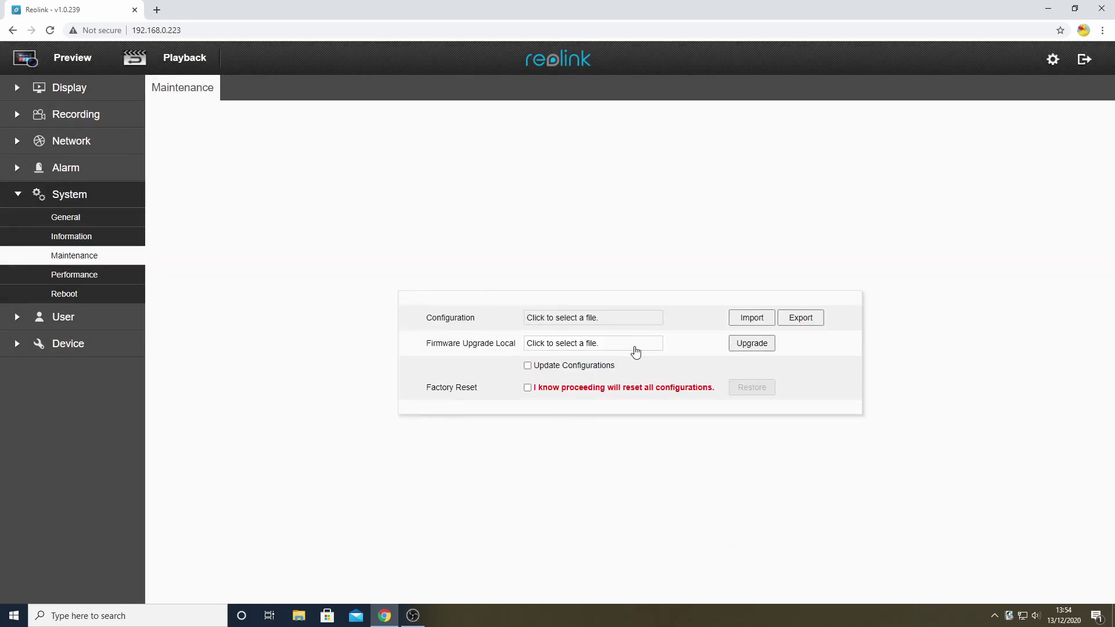
click(636, 347)
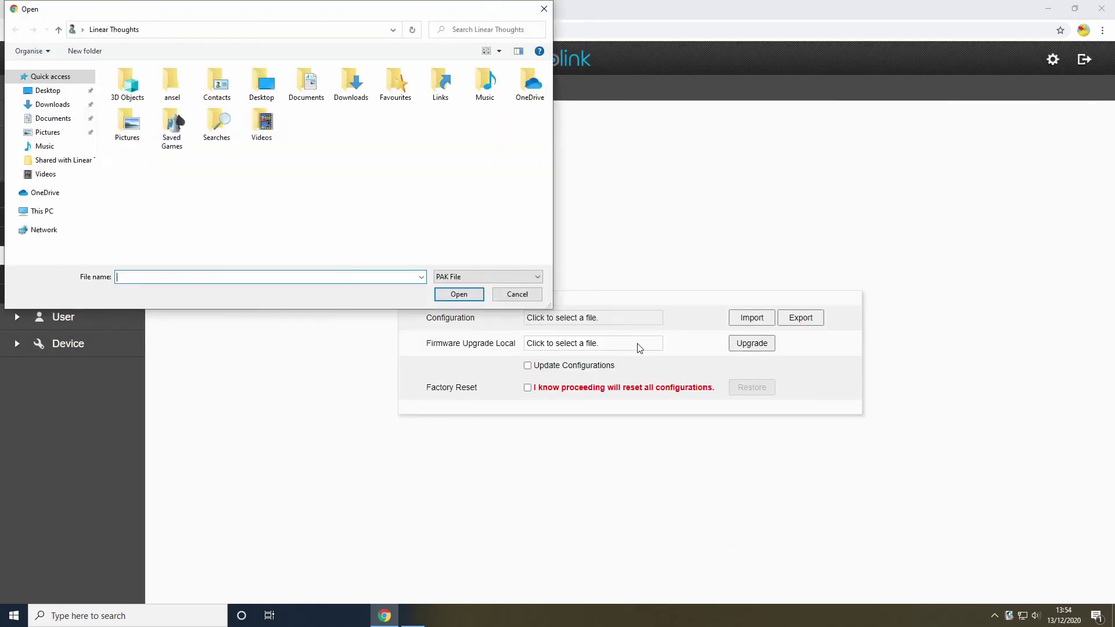
click(55, 94)
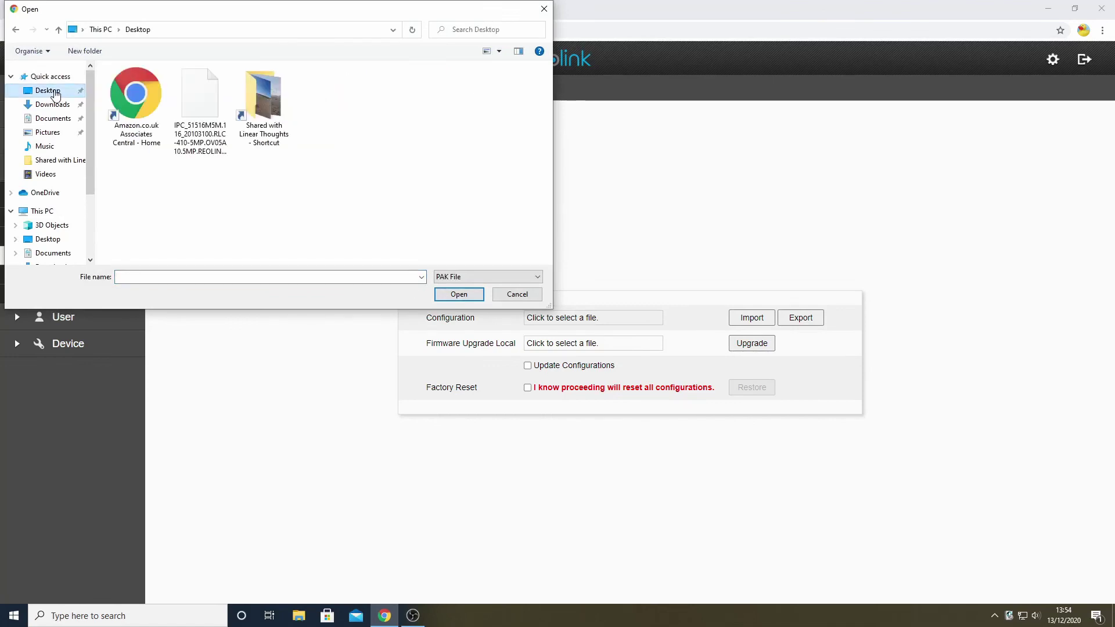
click(203, 100)
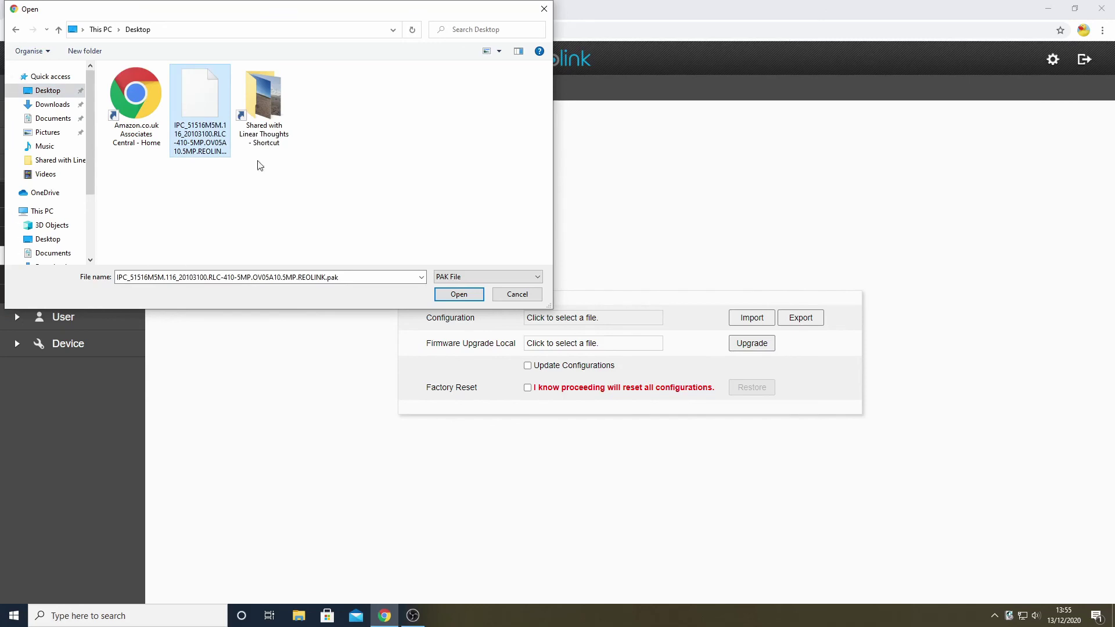
click(460, 295)
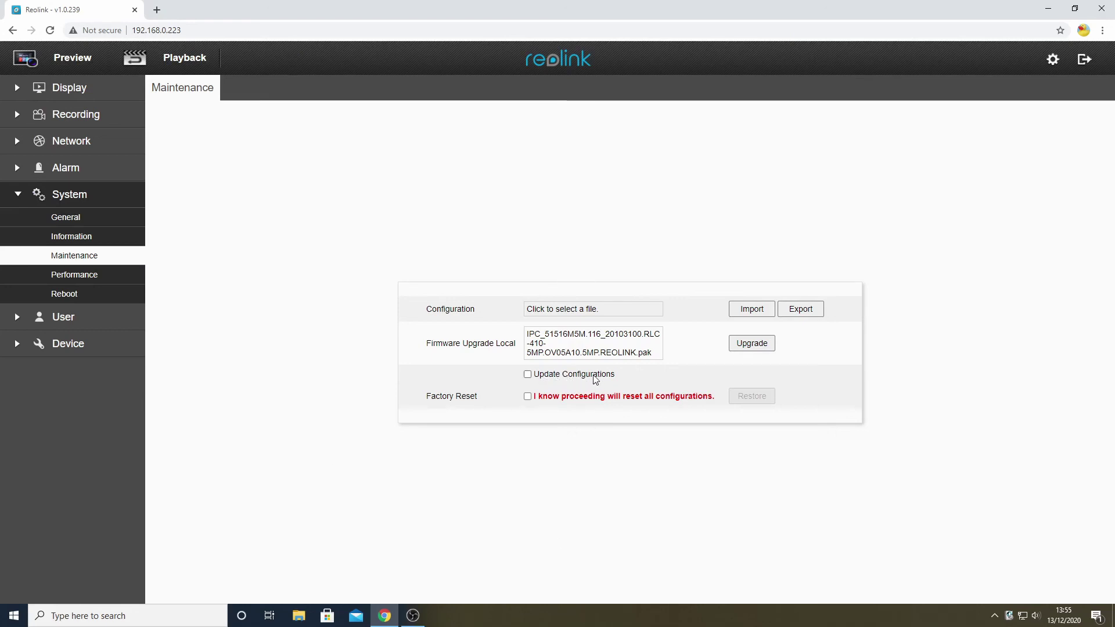
Start the camera upgrade with the loaded RLC-410-5MP .pak firmware file.
click(750, 344)
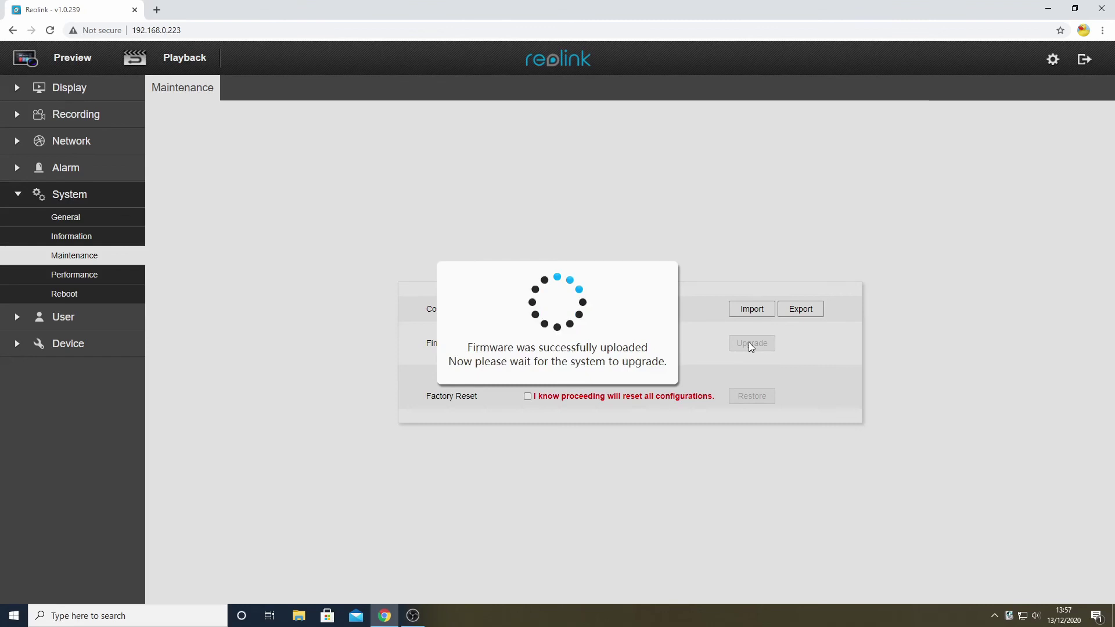